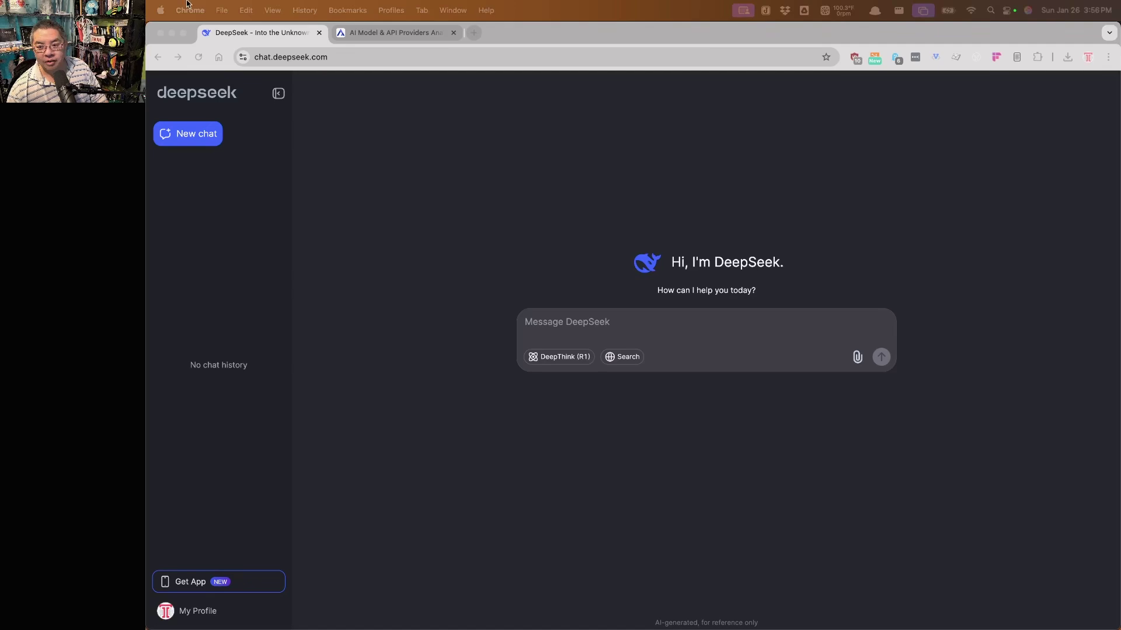
Paste the upbeat AABB pop-lyrics prompt about Bluesky, X and Threads into DeepSeek, review it, and send it
{"action": "left_click", "coordinate": [498, 253]}
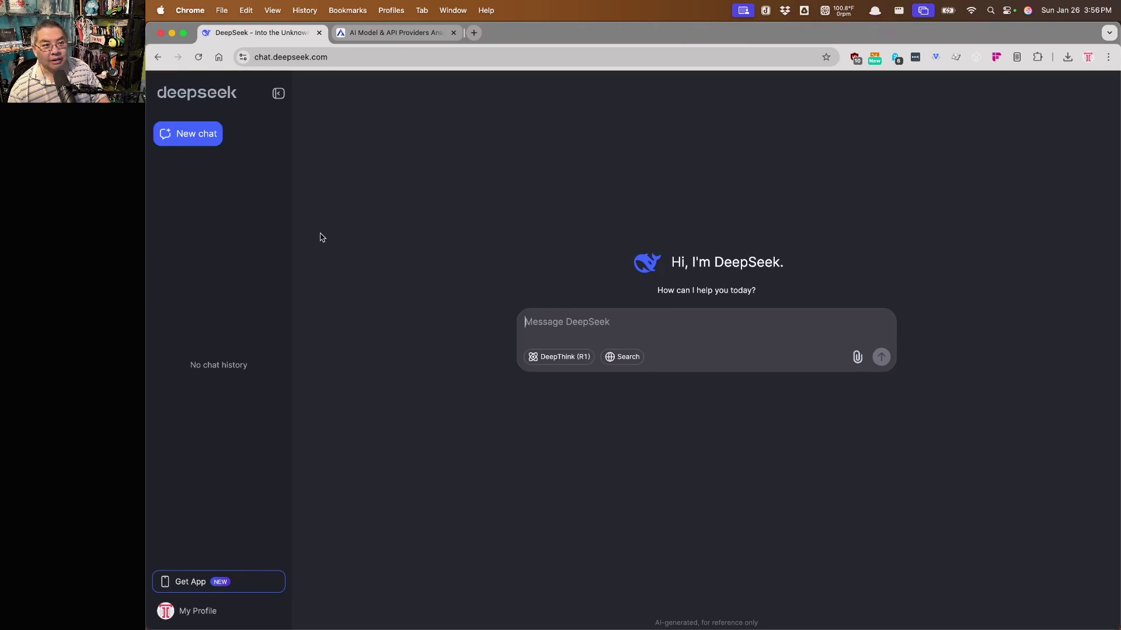
{"action": "key", "text": "super+v"}
{"action": "scroll", "coordinate": [624, 309], "scroll_direction": "up", "scroll_amount": 5}
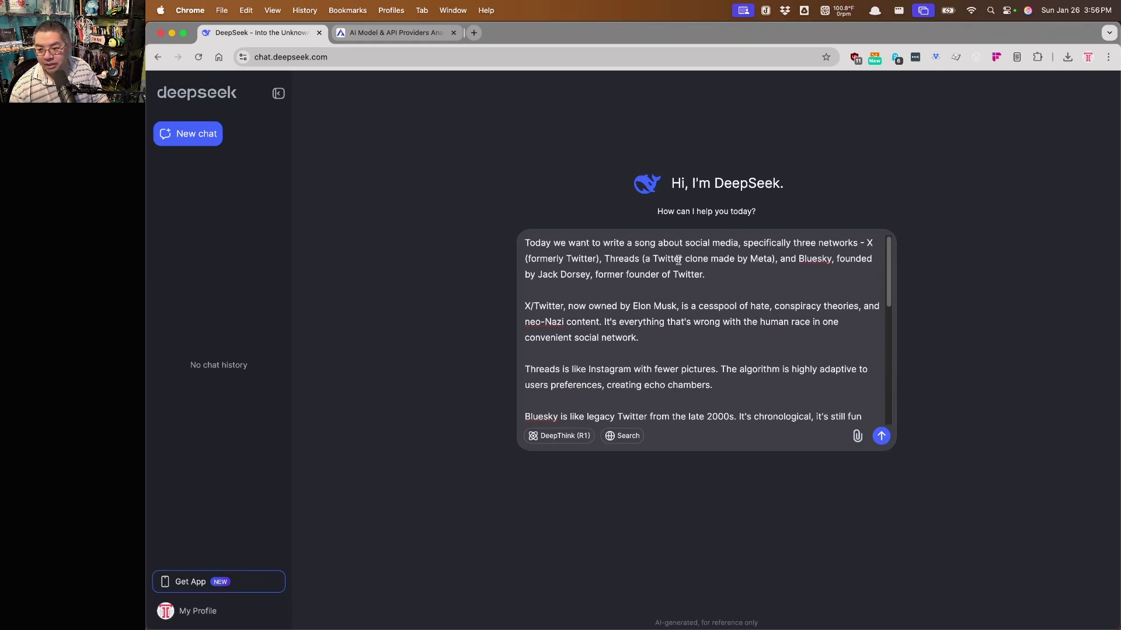
{"action": "scroll", "coordinate": [659, 300], "scroll_direction": "down", "scroll_amount": 4}
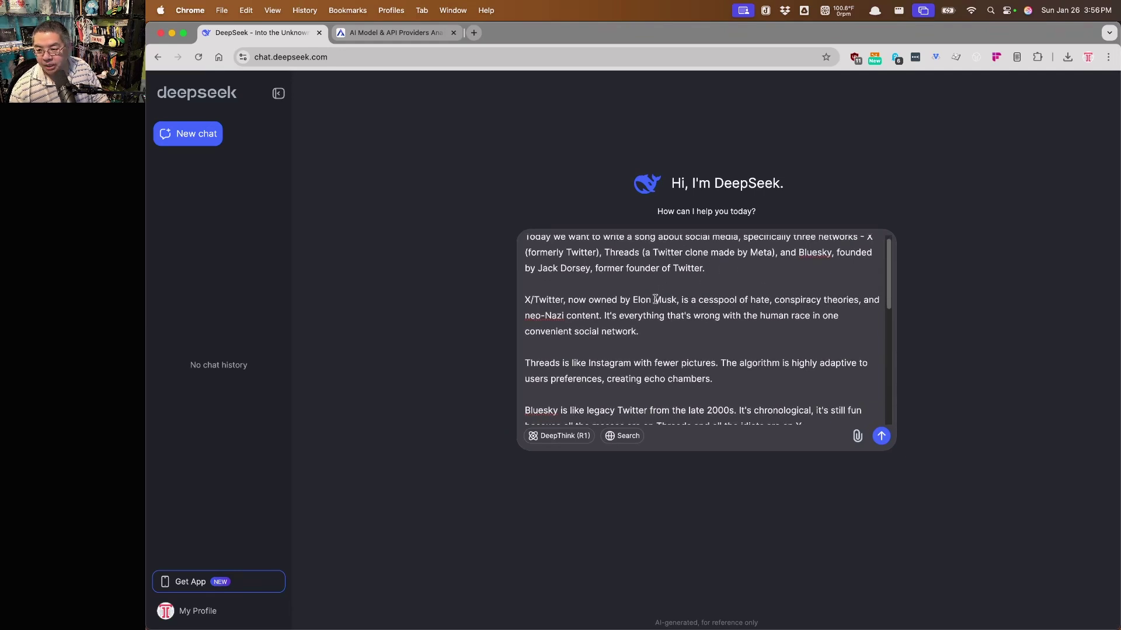
{"action": "scroll", "coordinate": [639, 305], "scroll_direction": "down", "scroll_amount": 8}
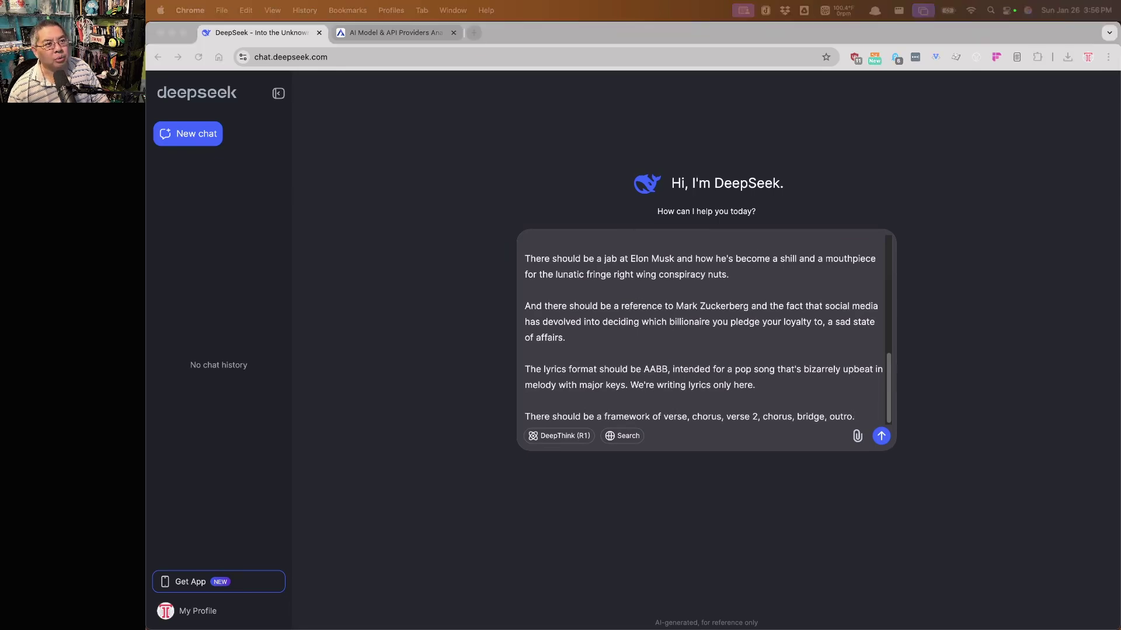
{"action": "left_click", "coordinate": [708, 380]}
{"action": "scroll", "coordinate": [708, 380], "scroll_direction": "up", "scroll_amount": 10}
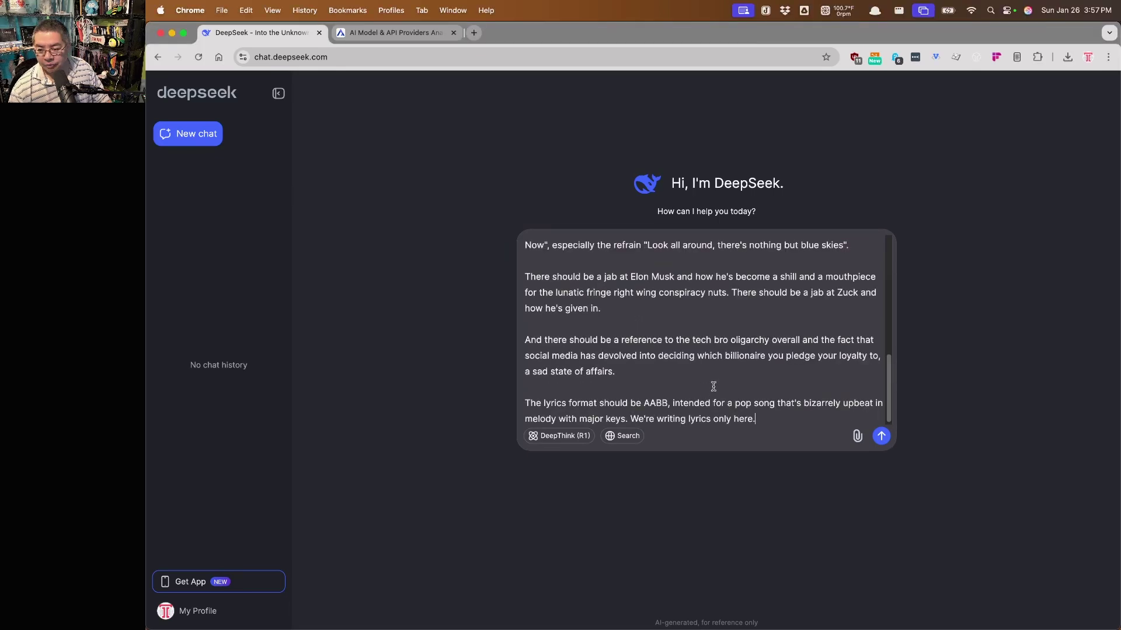
{"action": "scroll", "coordinate": [722, 367], "scroll_direction": "down", "scroll_amount": 10}
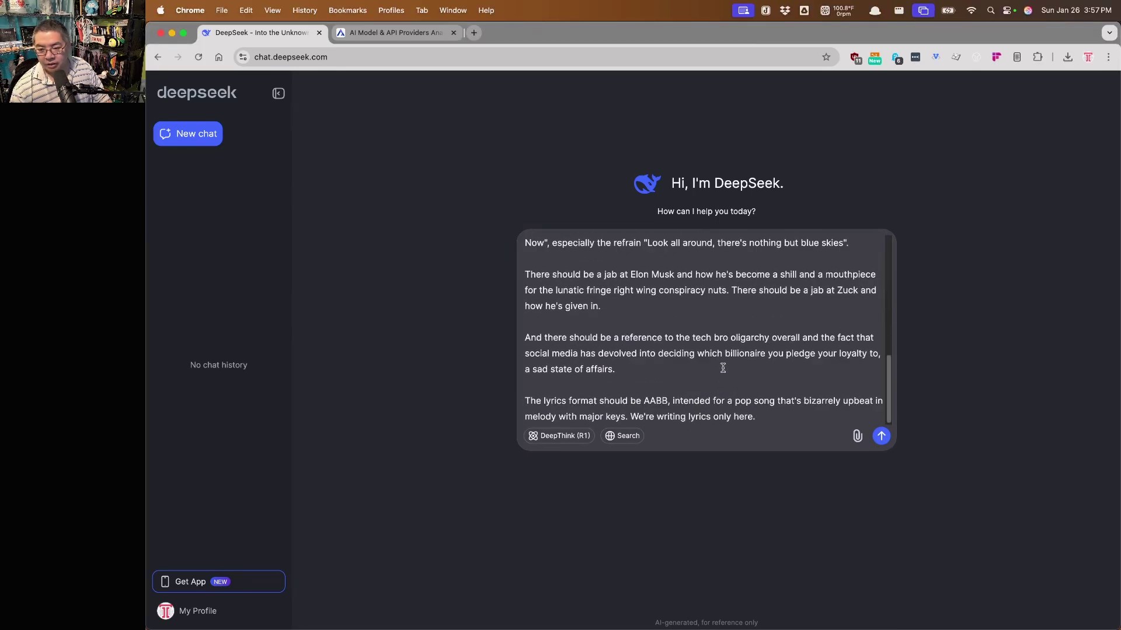
{"action": "left_click", "coordinate": [885, 438]}
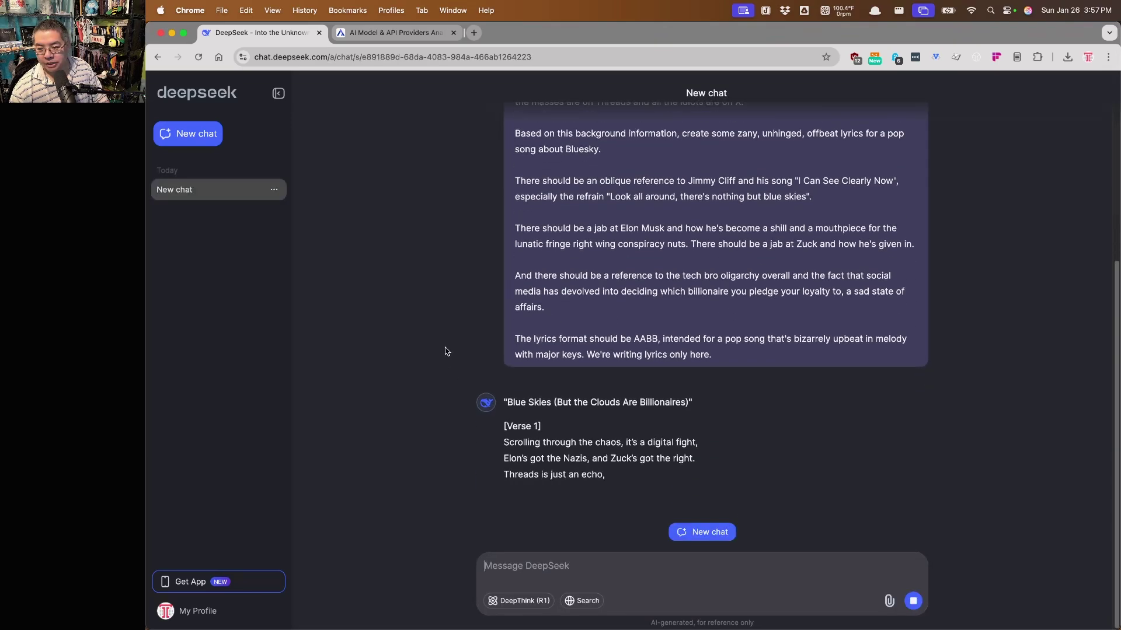
Read through the streamed 'Blue Skies (But the Clouds Are Billionaires)' lyrics, from the verses to the outro
{"action": "scroll", "coordinate": [449, 348], "scroll_direction": "up", "scroll_amount": 5}
{"action": "scroll", "coordinate": [449, 343], "scroll_direction": "down", "scroll_amount": 7}
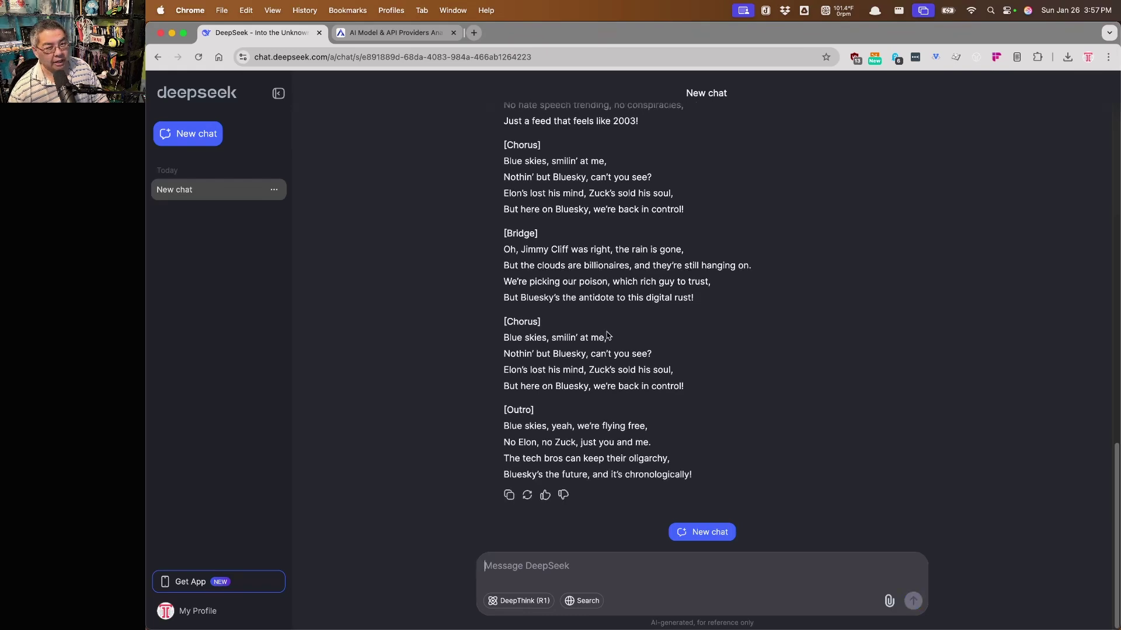
{"action": "scroll", "coordinate": [620, 343], "scroll_direction": "up", "scroll_amount": 5}
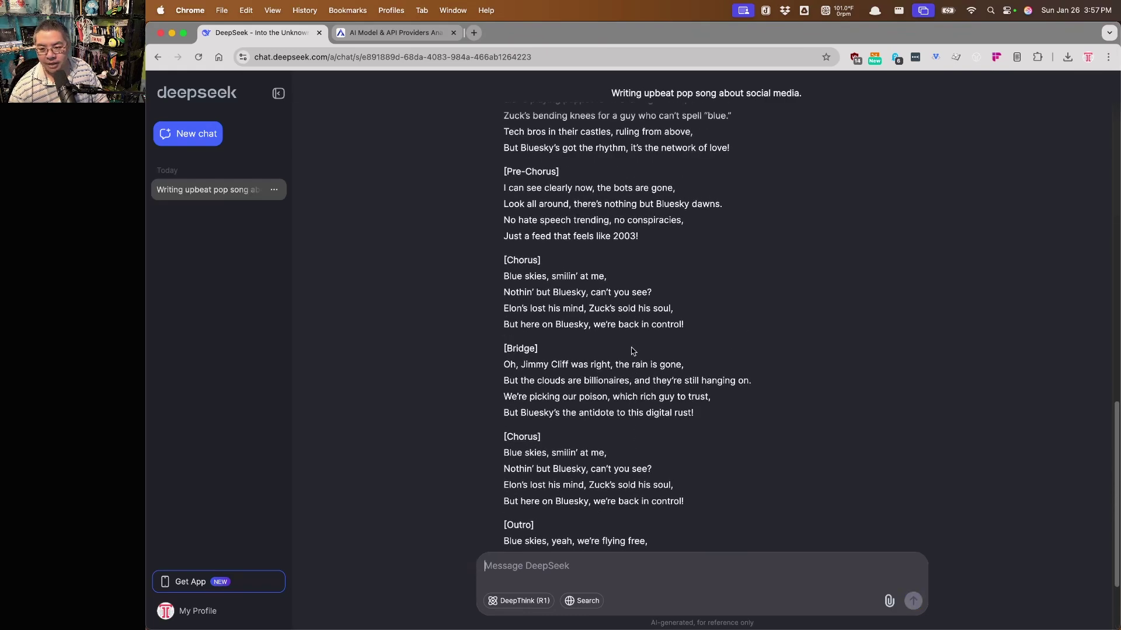
{"action": "scroll", "coordinate": [634, 344], "scroll_direction": "up", "scroll_amount": 5}
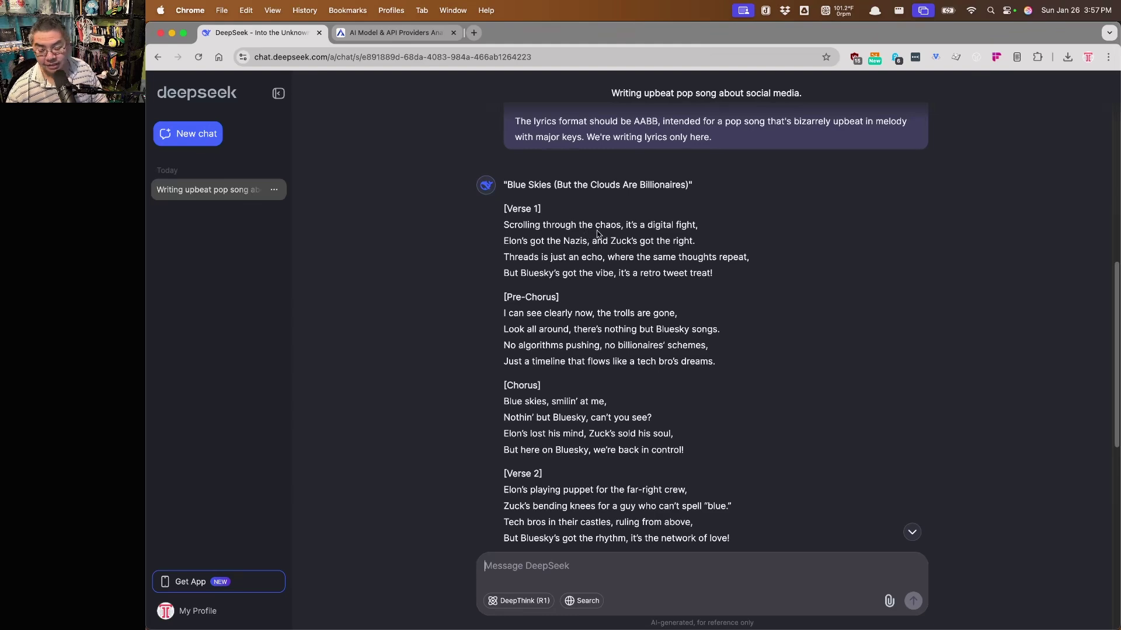
{"action": "scroll", "coordinate": [601, 245], "scroll_direction": "down", "scroll_amount": 10}
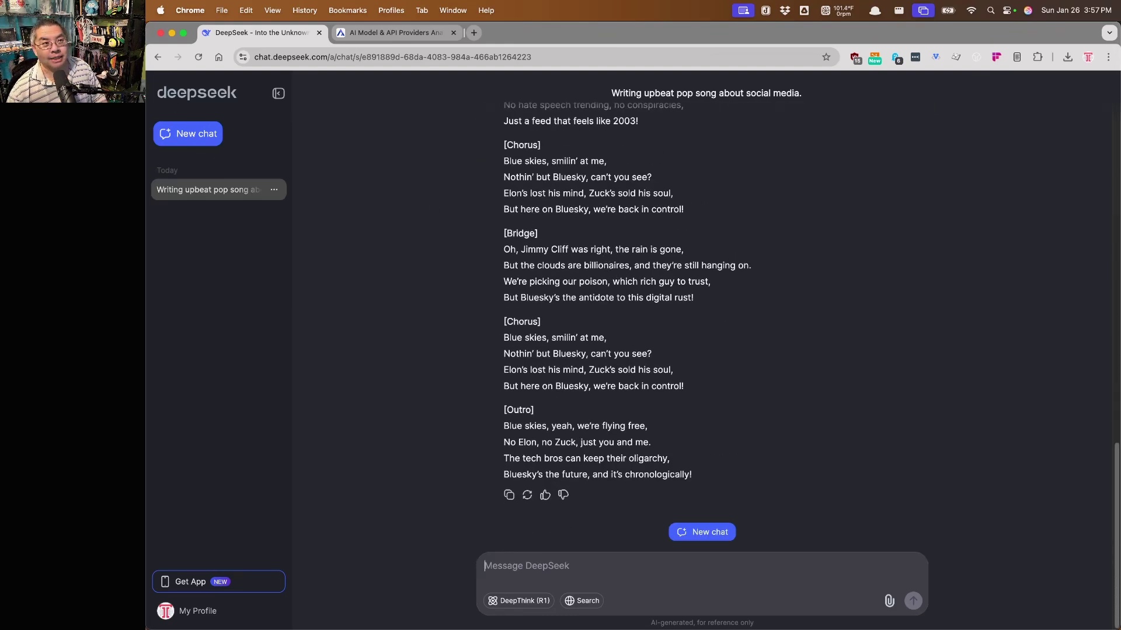
In a new DeepSeek chat with DeepThink (R1) enabled, paste and send the same Bluesky song prompt
{"action": "left_click", "coordinate": [190, 140]}
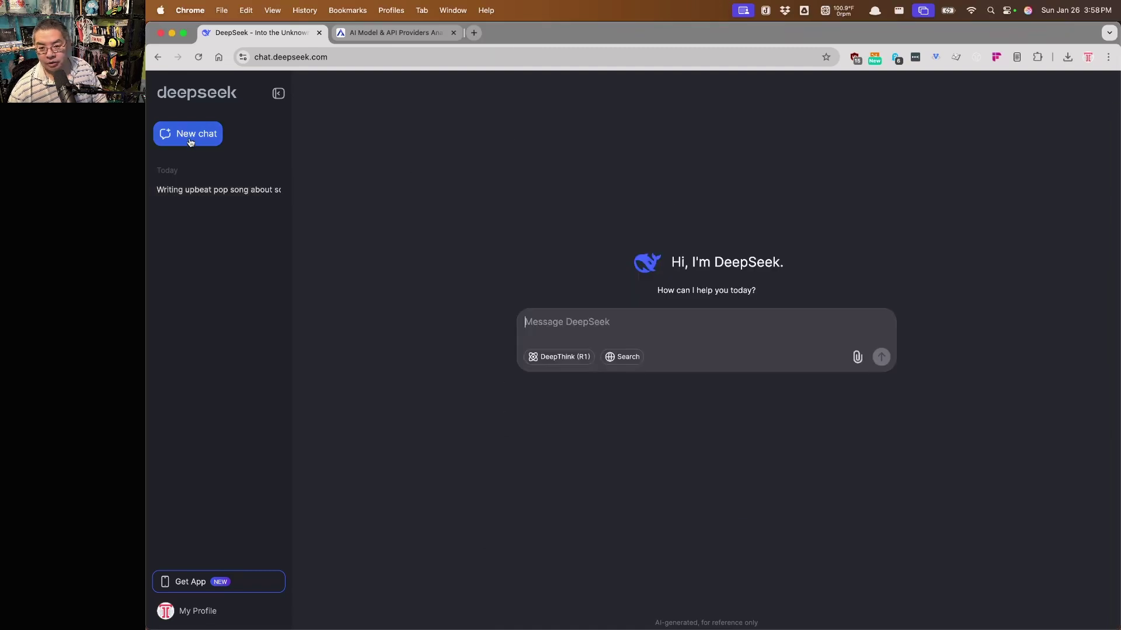
{"action": "left_click", "coordinate": [555, 362]}
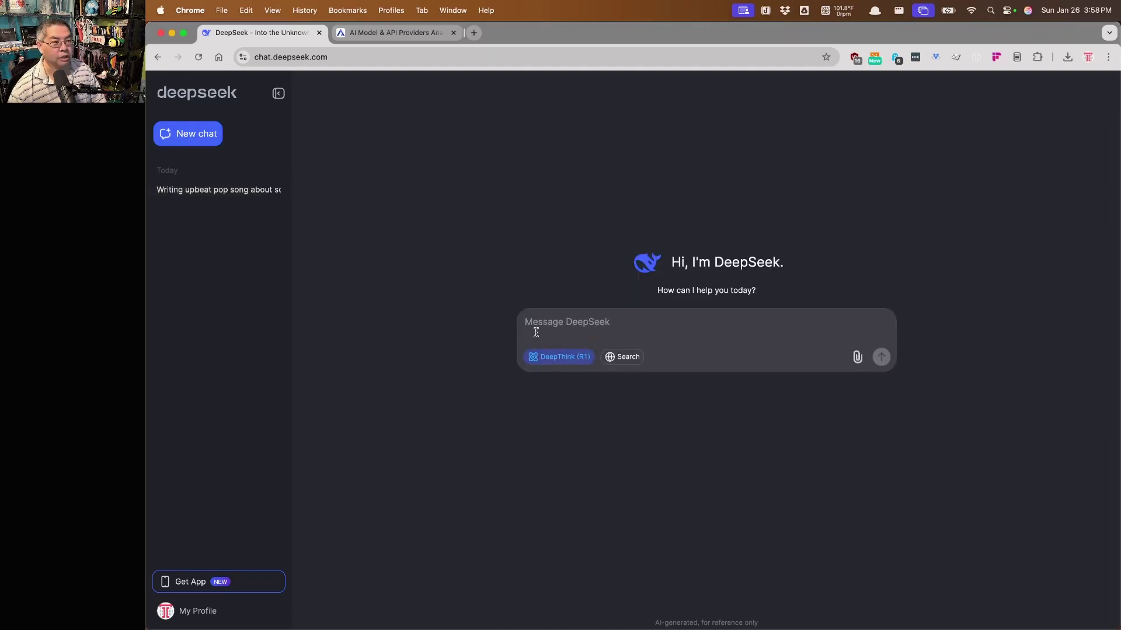
{"action": "left_click", "coordinate": [551, 323]}
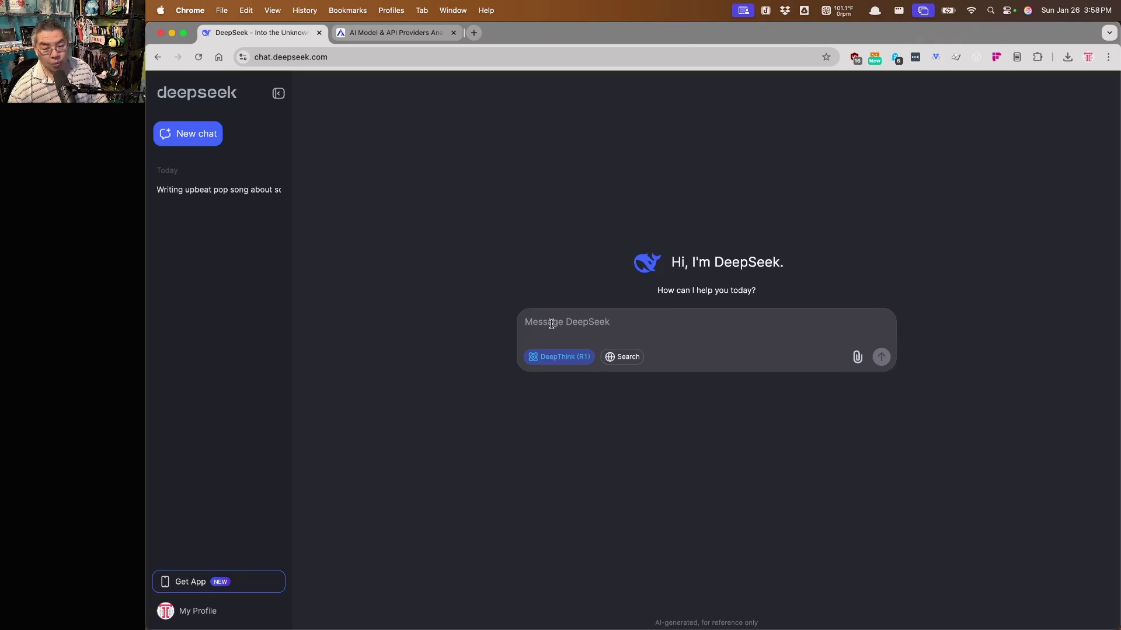
{"action": "key", "text": "super+v"}
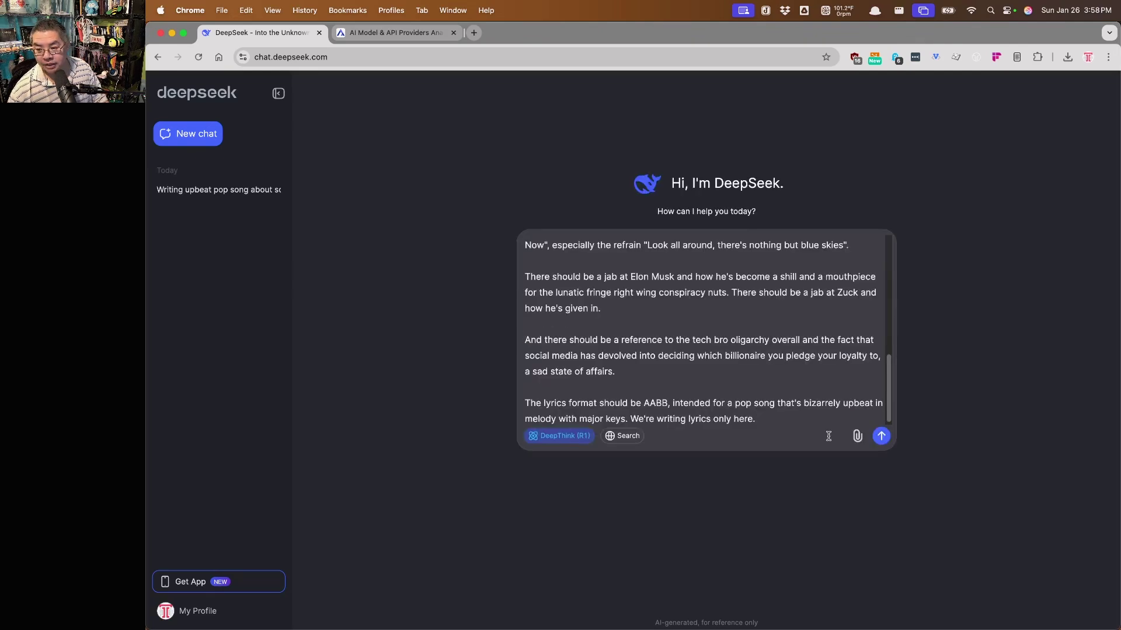
{"action": "left_click", "coordinate": [881, 436]}
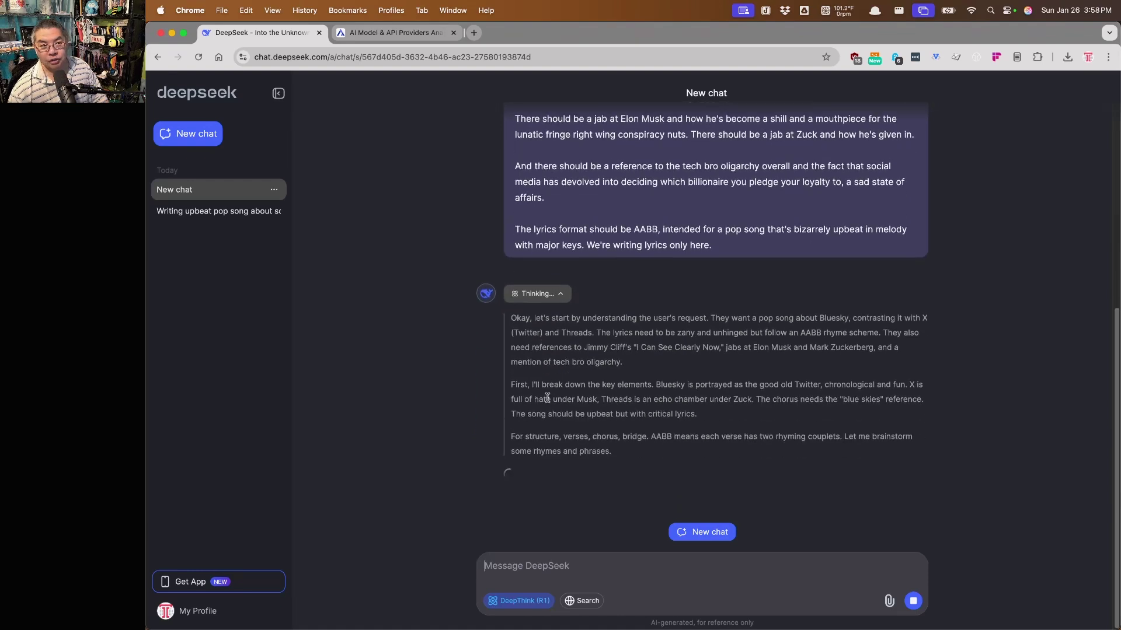
{"action": "scroll", "coordinate": [548, 390], "scroll_direction": "up", "scroll_amount": 2}
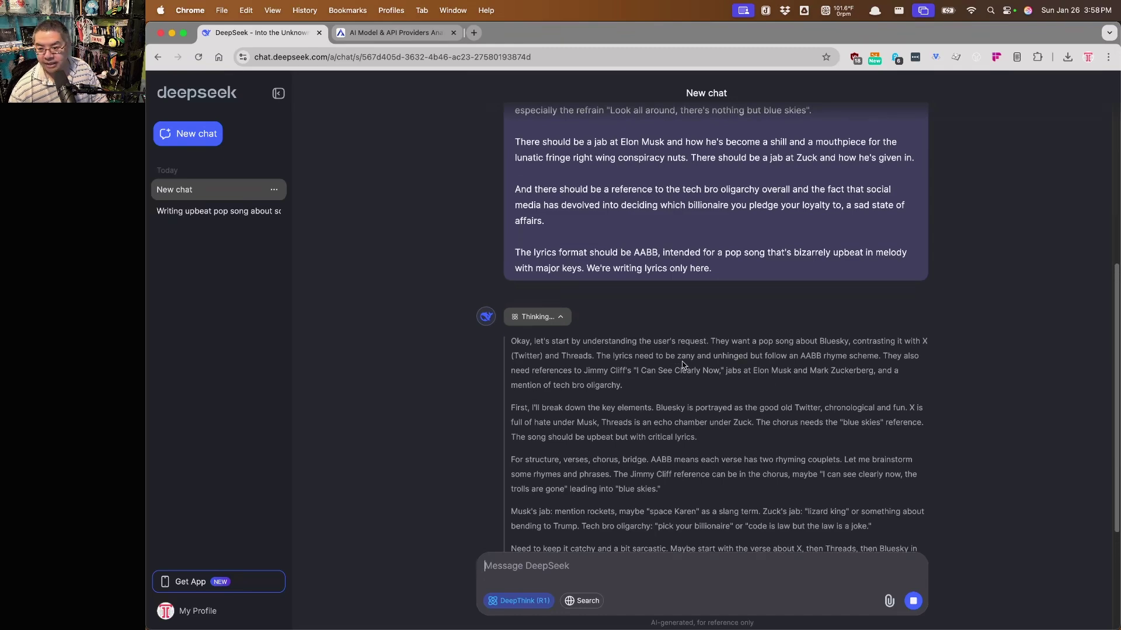
{"action": "scroll", "coordinate": [623, 416], "scroll_direction": "down", "scroll_amount": 3}
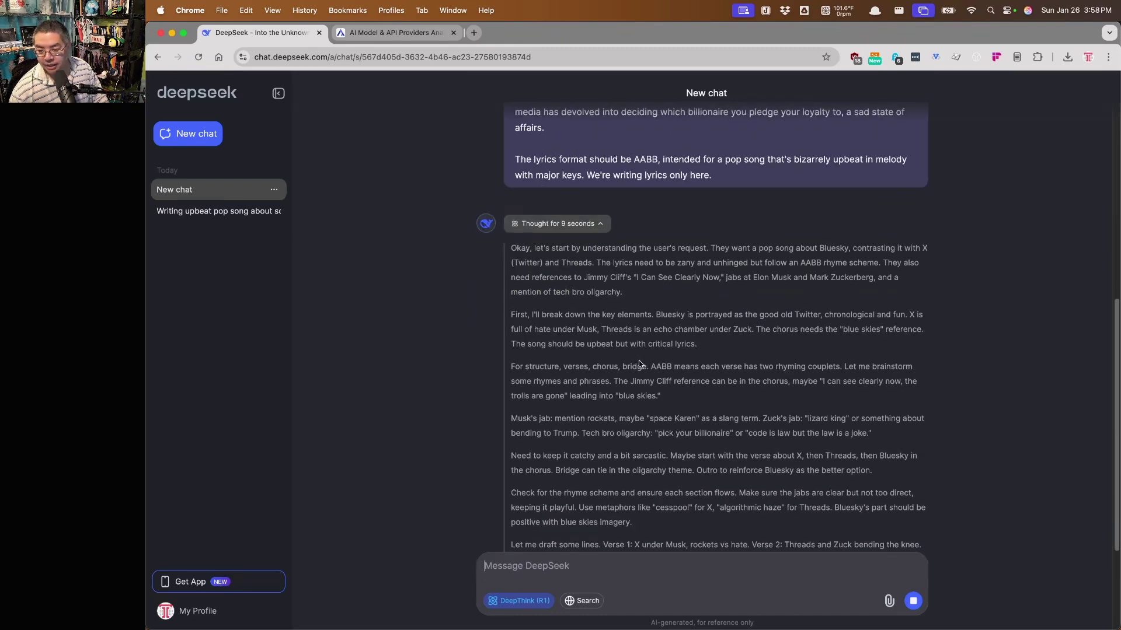
{"action": "scroll", "coordinate": [639, 364], "scroll_direction": "down", "scroll_amount": 3}
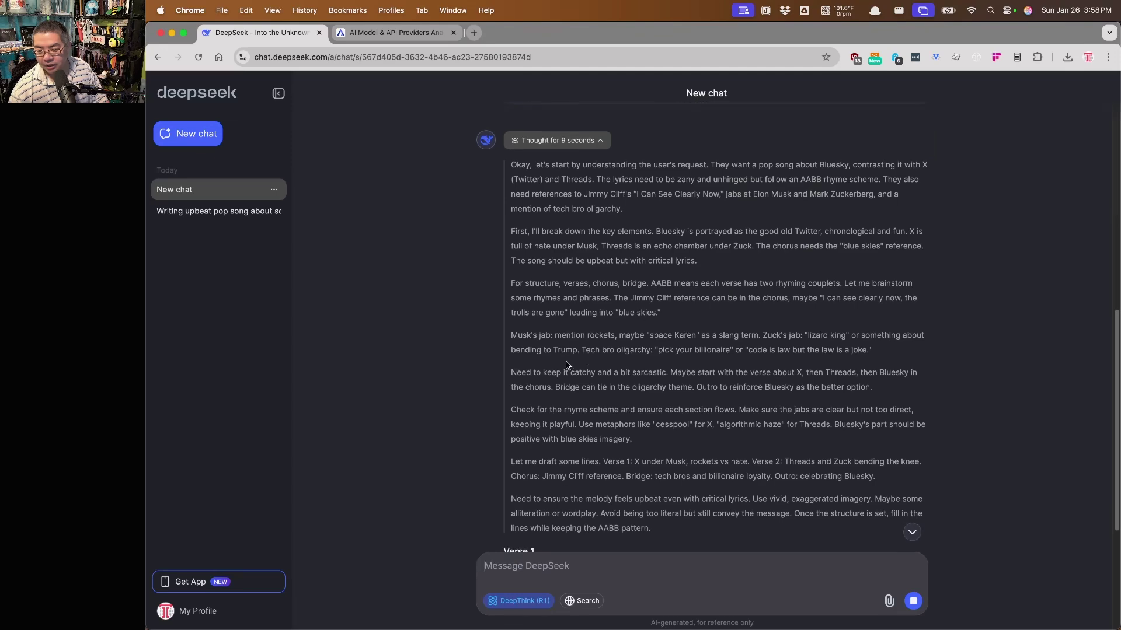
{"action": "scroll", "coordinate": [566, 356], "scroll_direction": "down", "scroll_amount": 6}
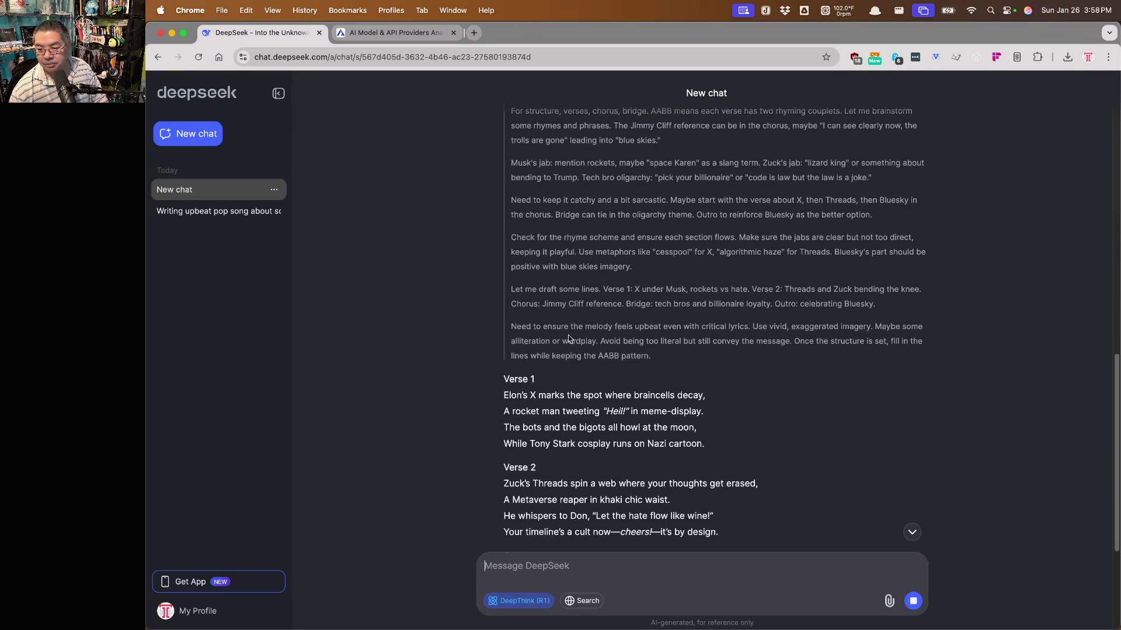
{"action": "scroll", "coordinate": [569, 339], "scroll_direction": "down", "scroll_amount": 5}
{"action": "scroll", "coordinate": [570, 328], "scroll_direction": "up", "scroll_amount": 5}
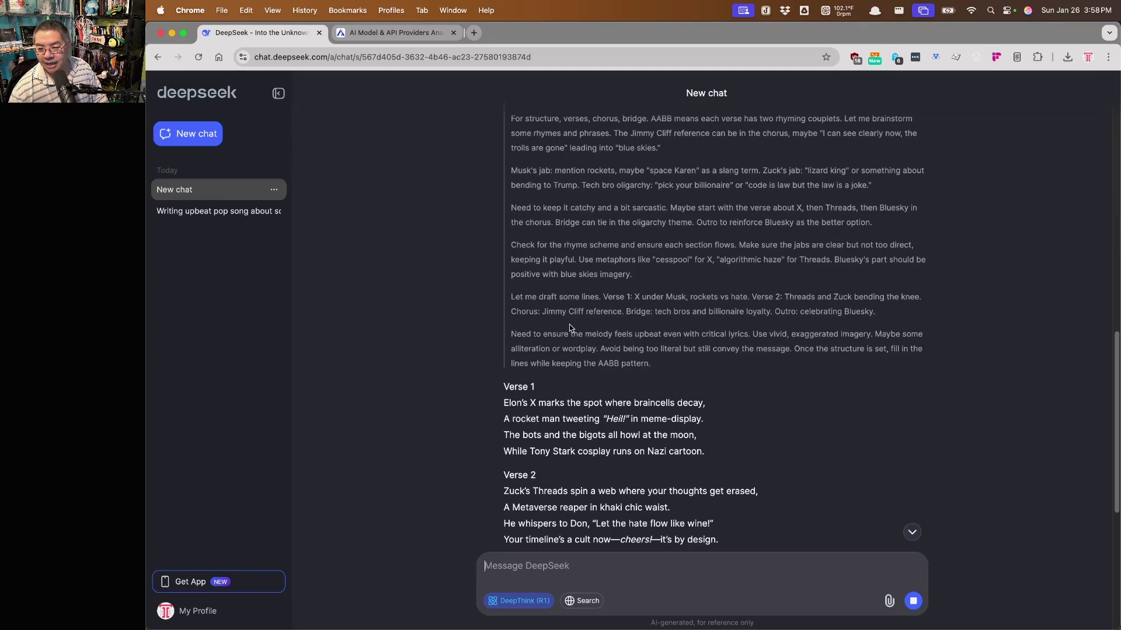
{"action": "scroll", "coordinate": [569, 328], "scroll_direction": "up", "scroll_amount": 8}
{"action": "scroll", "coordinate": [569, 327], "scroll_direction": "down", "scroll_amount": 12}
{"action": "scroll", "coordinate": [568, 325], "scroll_direction": "up", "scroll_amount": 3}
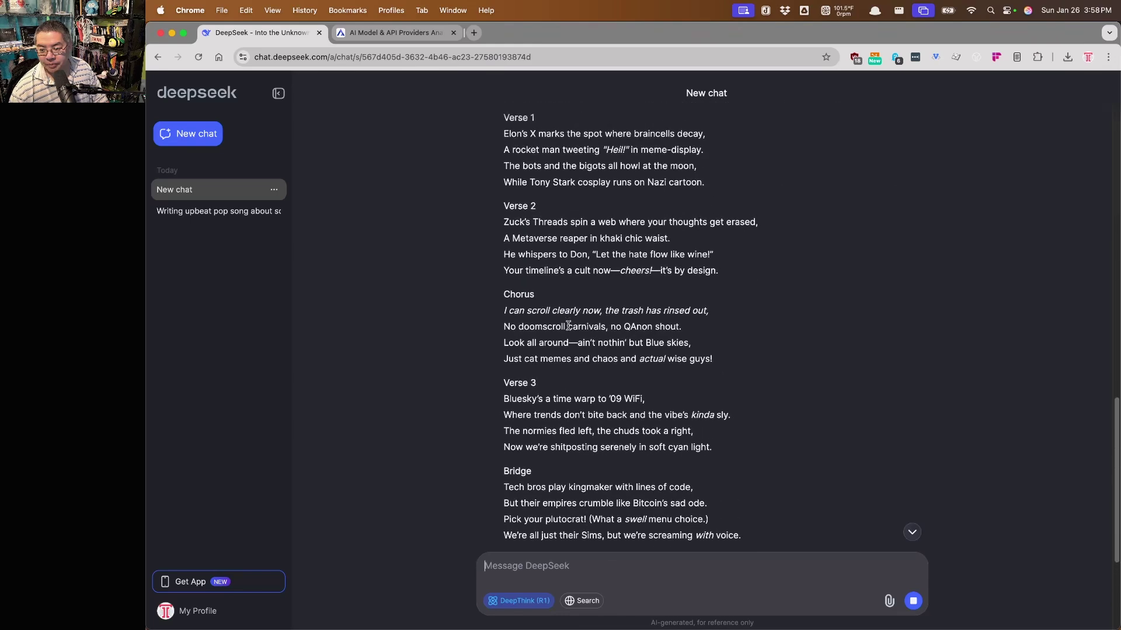
{"action": "scroll", "coordinate": [568, 325], "scroll_direction": "up", "scroll_amount": 1}
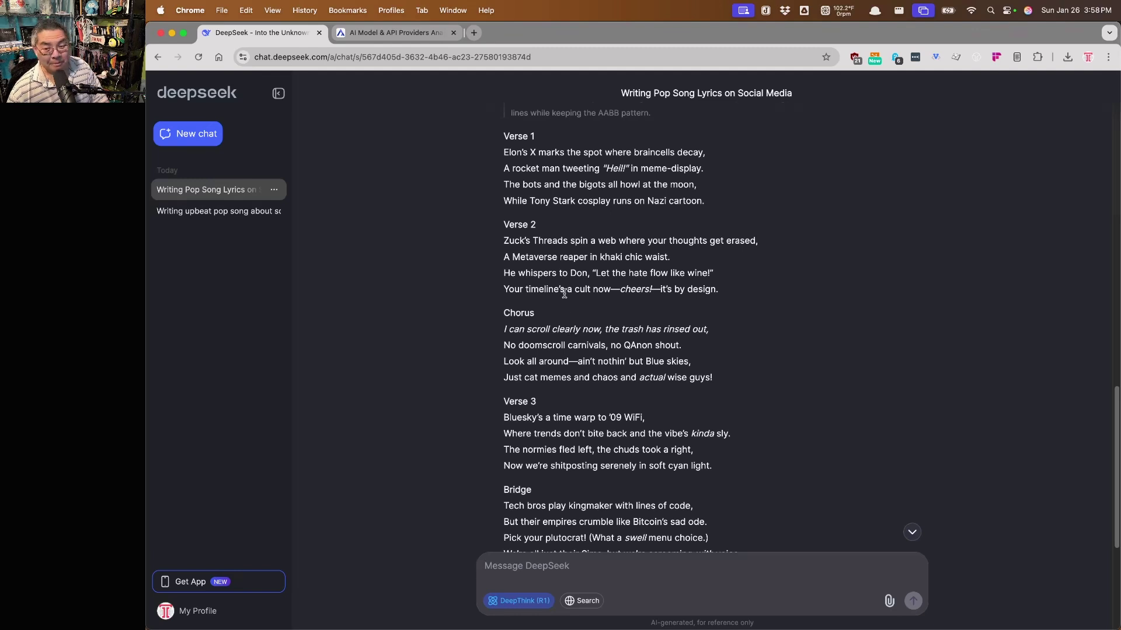
{"action": "scroll", "coordinate": [523, 309], "scroll_direction": "down", "scroll_amount": 3}
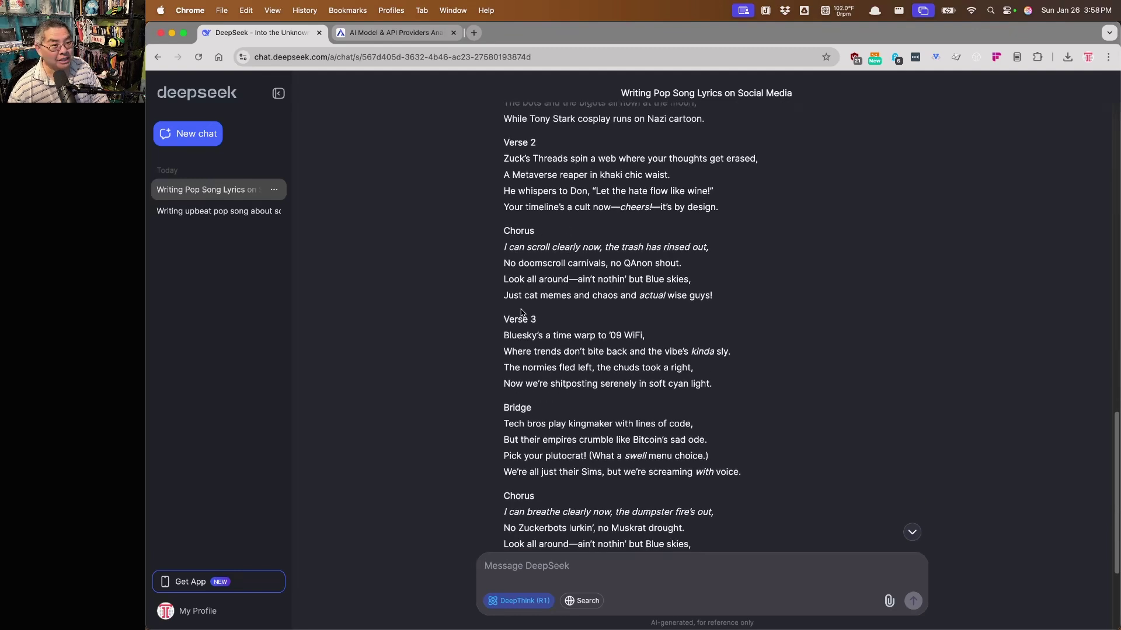
{"action": "scroll", "coordinate": [516, 316], "scroll_direction": "up", "scroll_amount": 15}
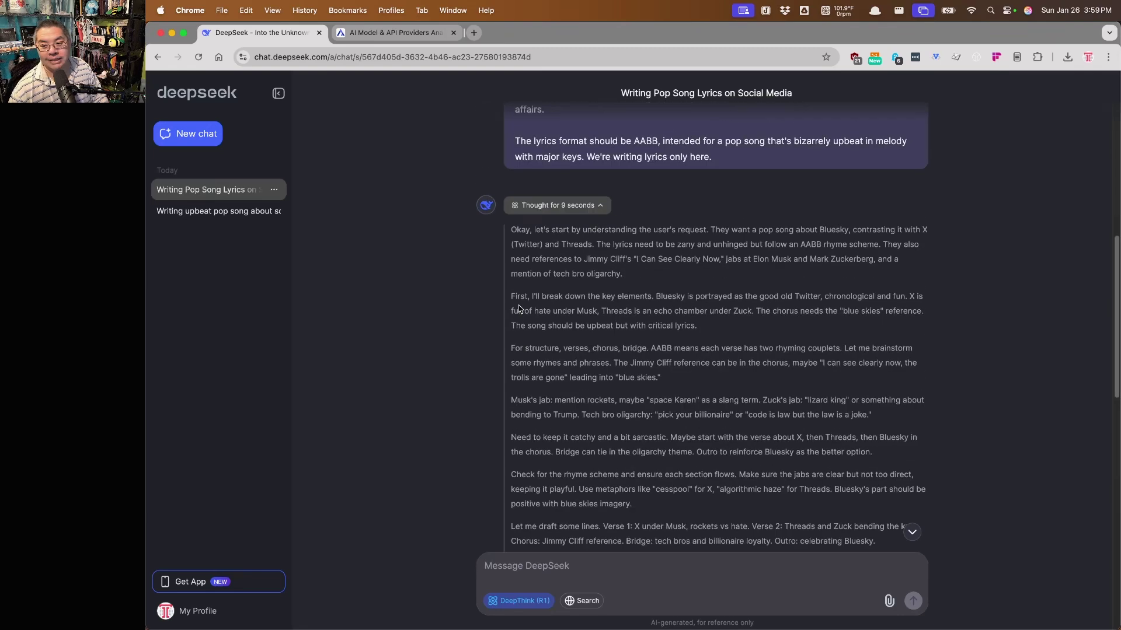
{"action": "scroll", "coordinate": [560, 338], "scroll_direction": "down", "scroll_amount": 10}
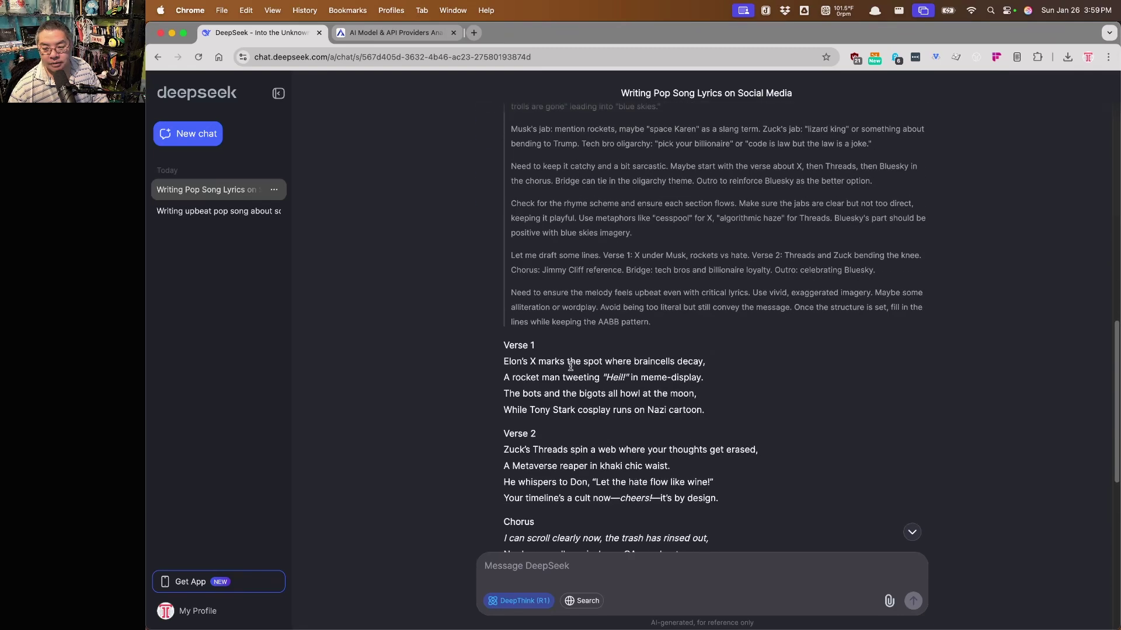
{"action": "scroll", "coordinate": [570, 361], "scroll_direction": "down", "scroll_amount": 3}
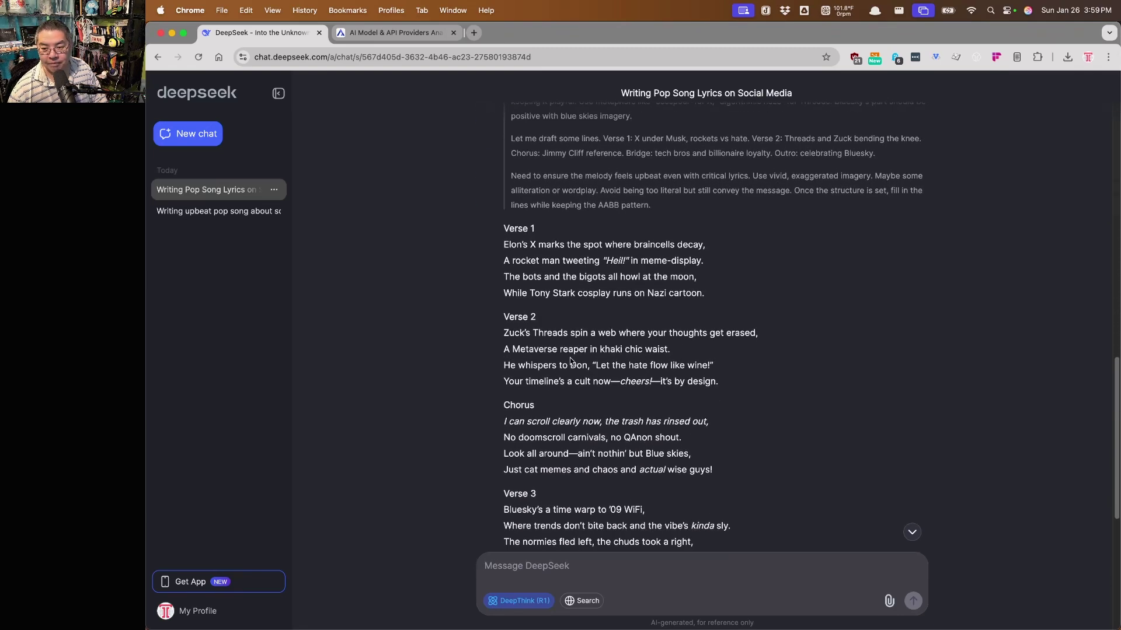
{"action": "scroll", "coordinate": [571, 360], "scroll_direction": "down", "scroll_amount": 3}
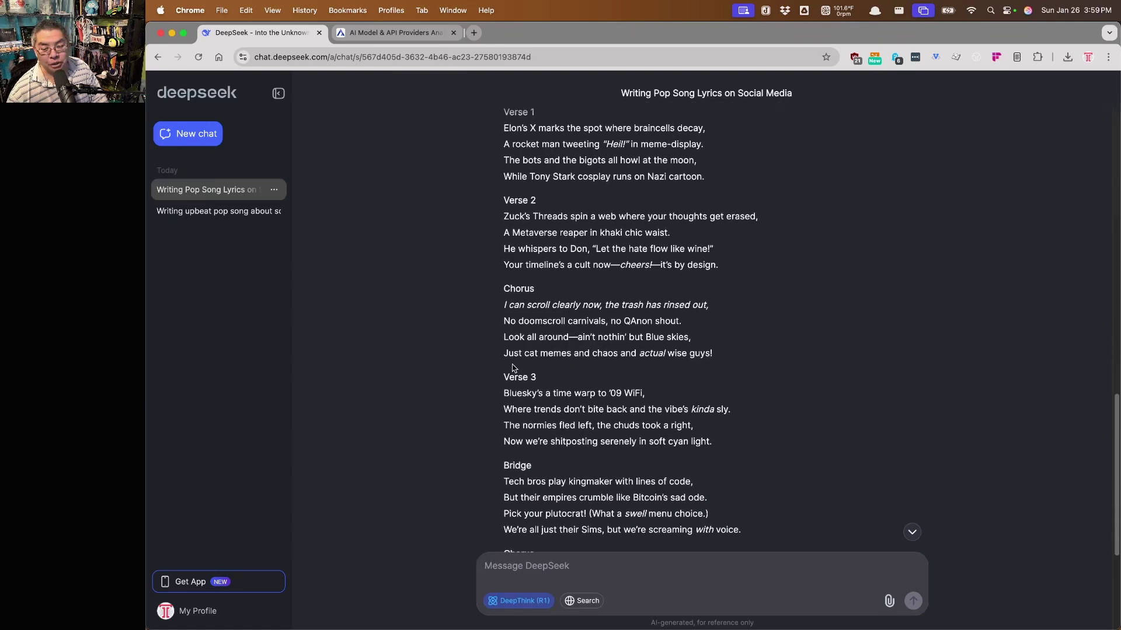
{"action": "scroll", "coordinate": [512, 367], "scroll_direction": "down", "scroll_amount": 8}
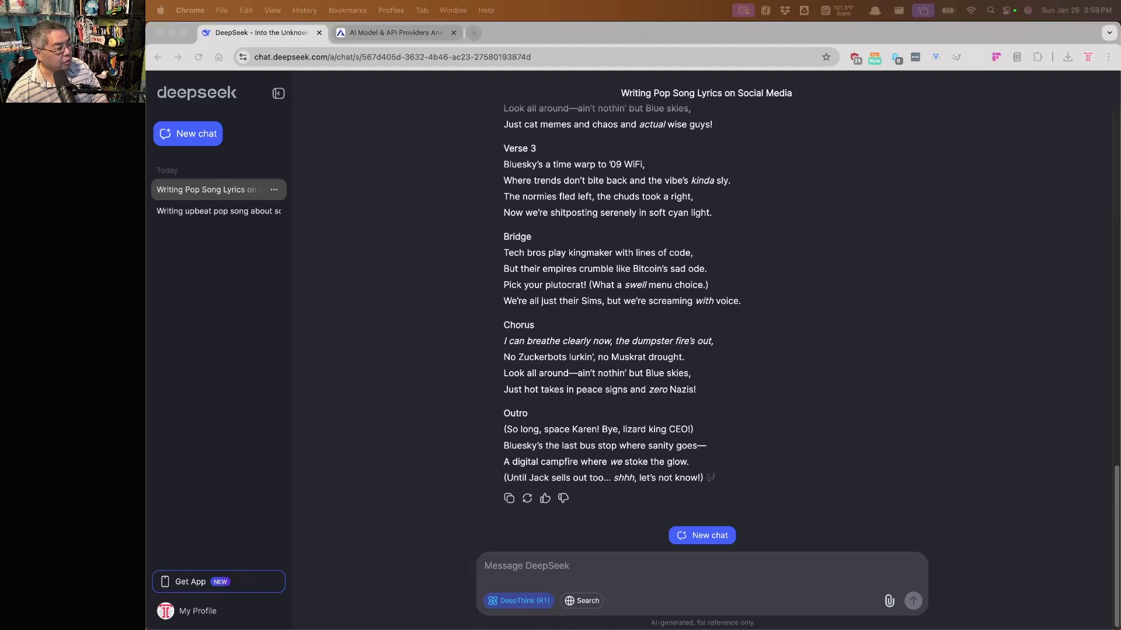
Paste the Bluesky song prompt into KoboldAI Lite and submit it to the local distilled Llama 70B
{"action": "key", "text": "super+Tab"}
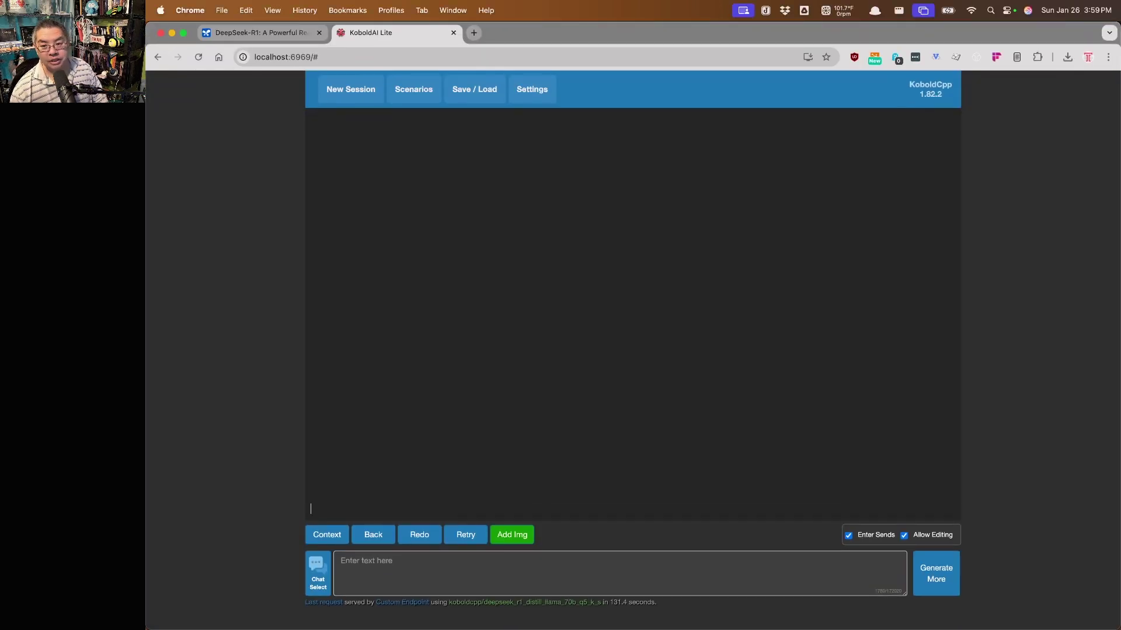
{"action": "left_click", "coordinate": [425, 565]}
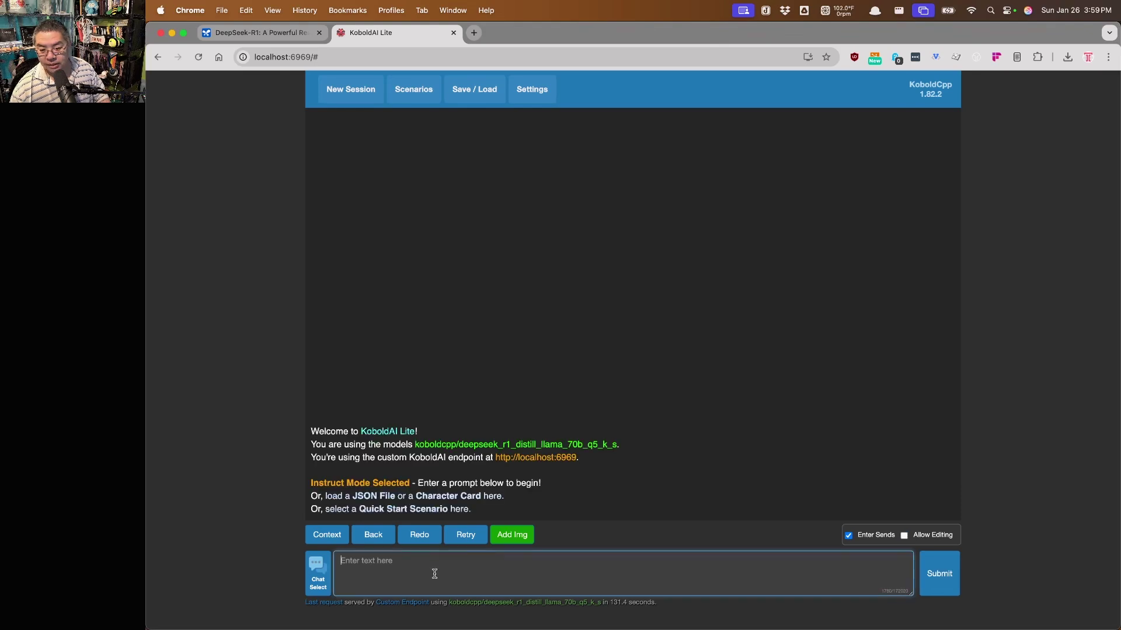
{"action": "key", "text": "super+v"}
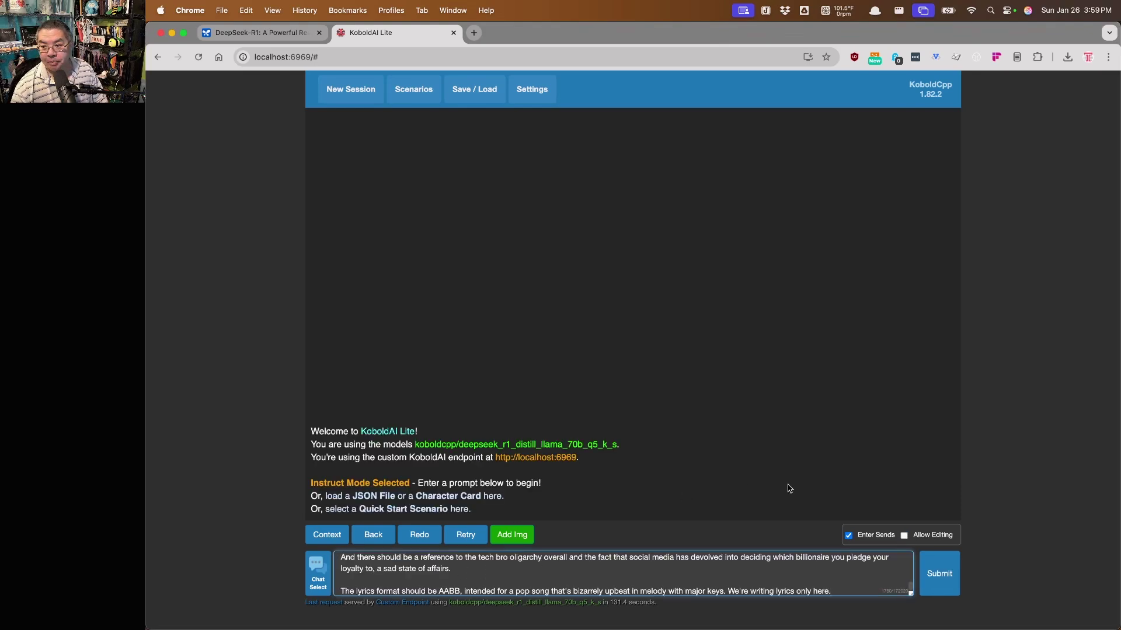
{"action": "left_click", "coordinate": [941, 578]}
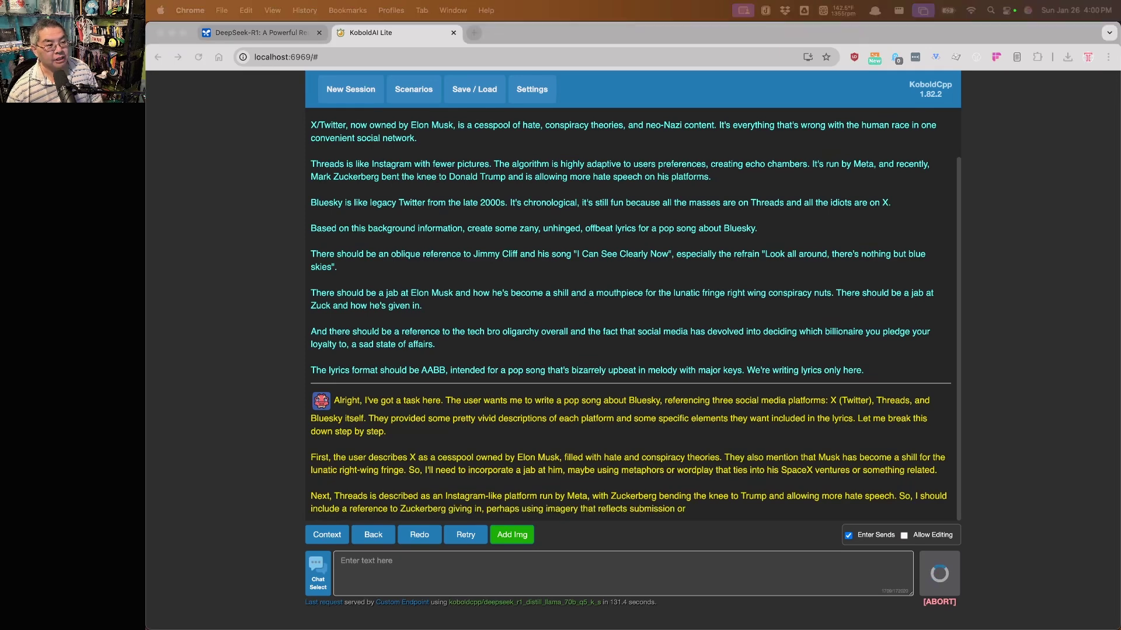
Tile the KoboldAI Lite chat to the right half and bring the koboldcpp Terminal log up on the left
{"action": "left_click", "coordinate": [244, 285]}
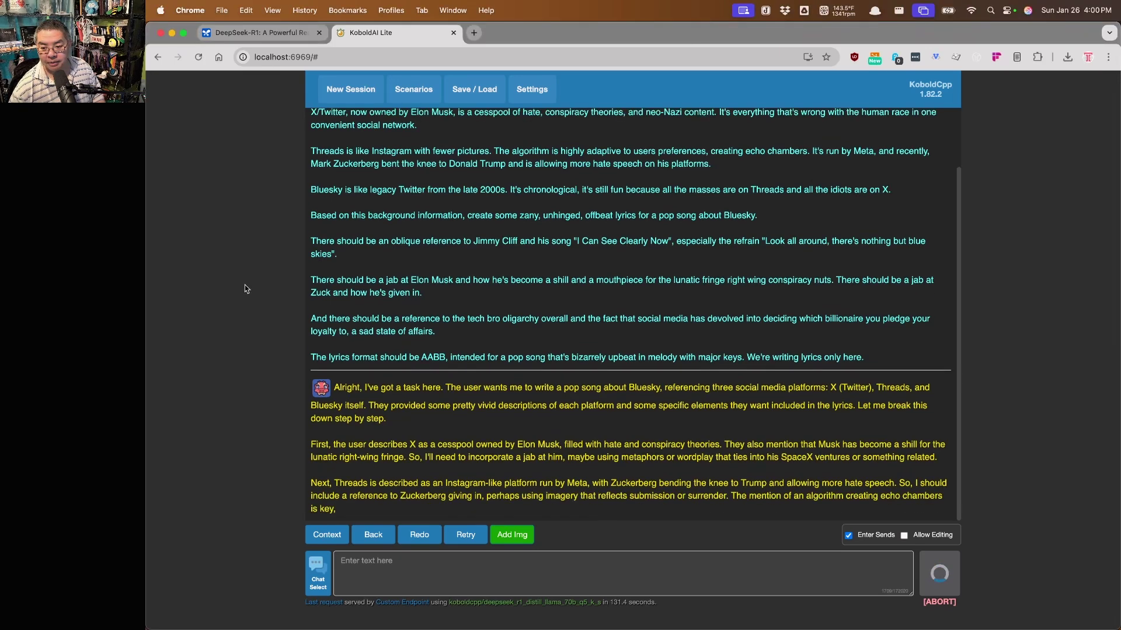
{"action": "key", "text": "ctrl+alt+Right"}
{"action": "key", "text": "super+Tab"}
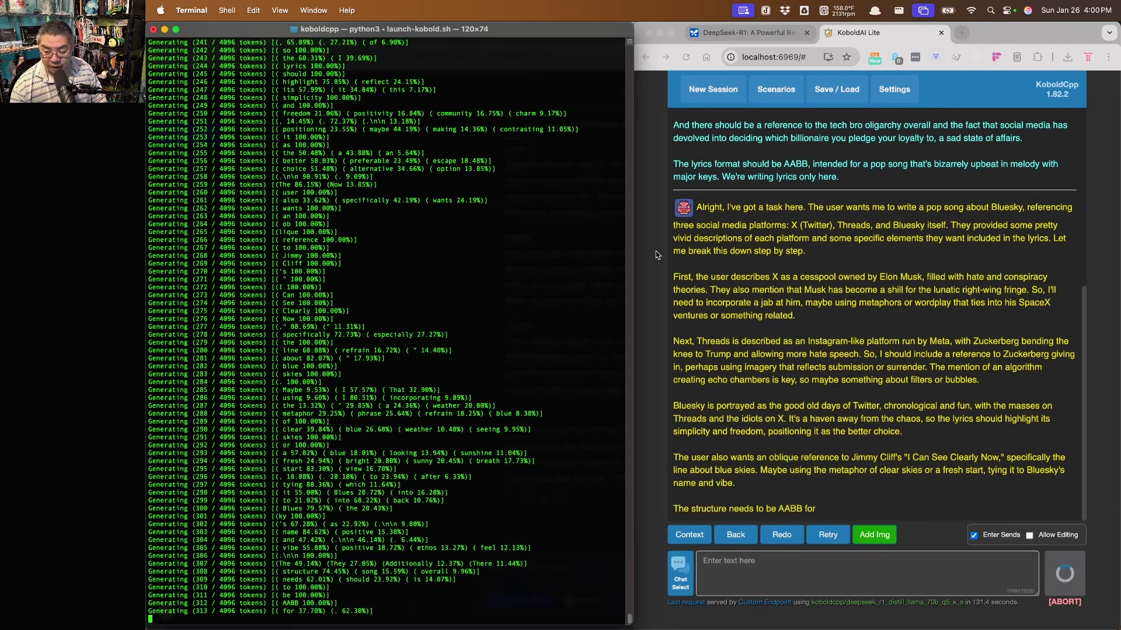
Switch to Chrome and scroll up through the DeepSeek R1 reply to compare it
{"action": "left_click", "coordinate": [706, 234]}
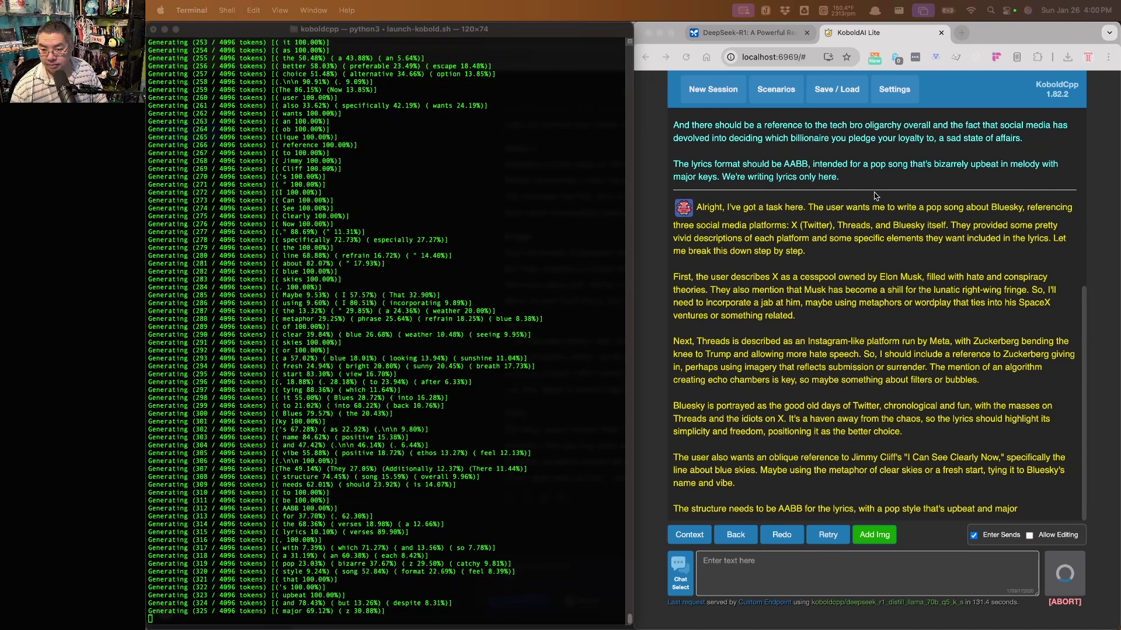
{"action": "key", "text": "super+Tab"}
{"action": "scroll", "coordinate": [621, 320], "scroll_direction": "up", "scroll_amount": 15}
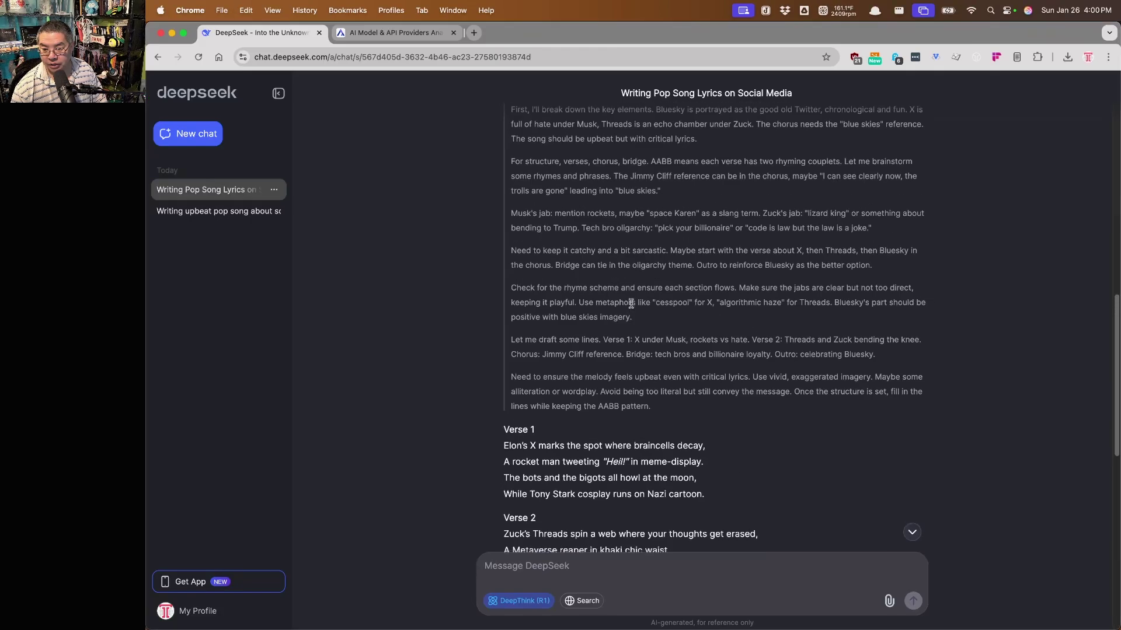
{"action": "scroll", "coordinate": [630, 302], "scroll_direction": "up", "scroll_amount": 1}
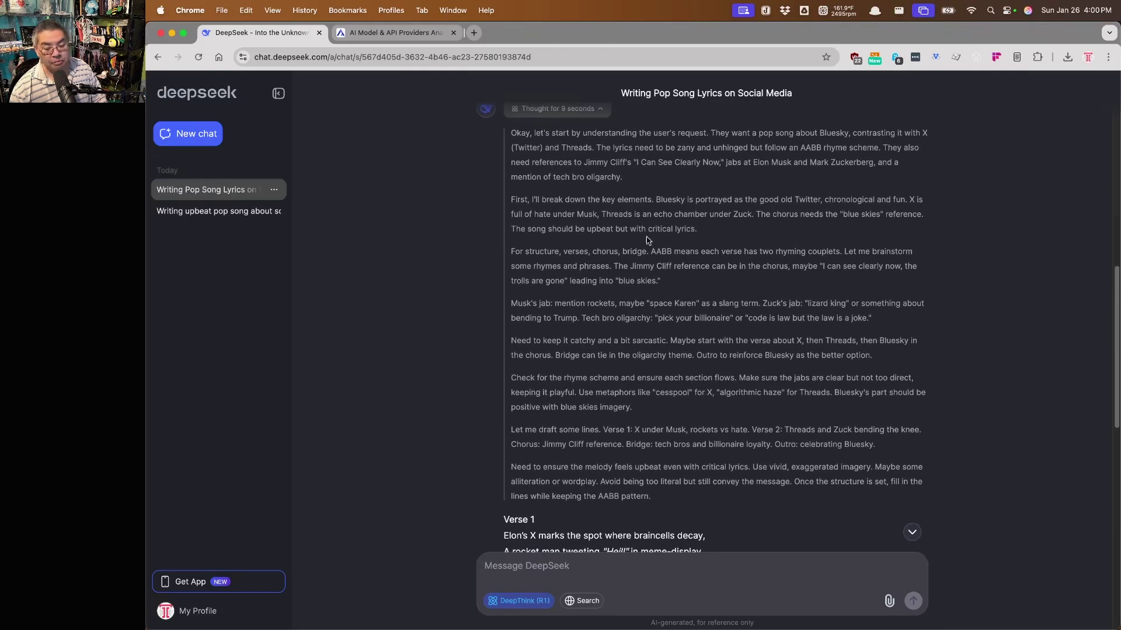
Watch the koboldcpp log until the local song finishes, then return to the DeepSeek R1 lyrics
{"action": "key", "text": "super+Tab"}
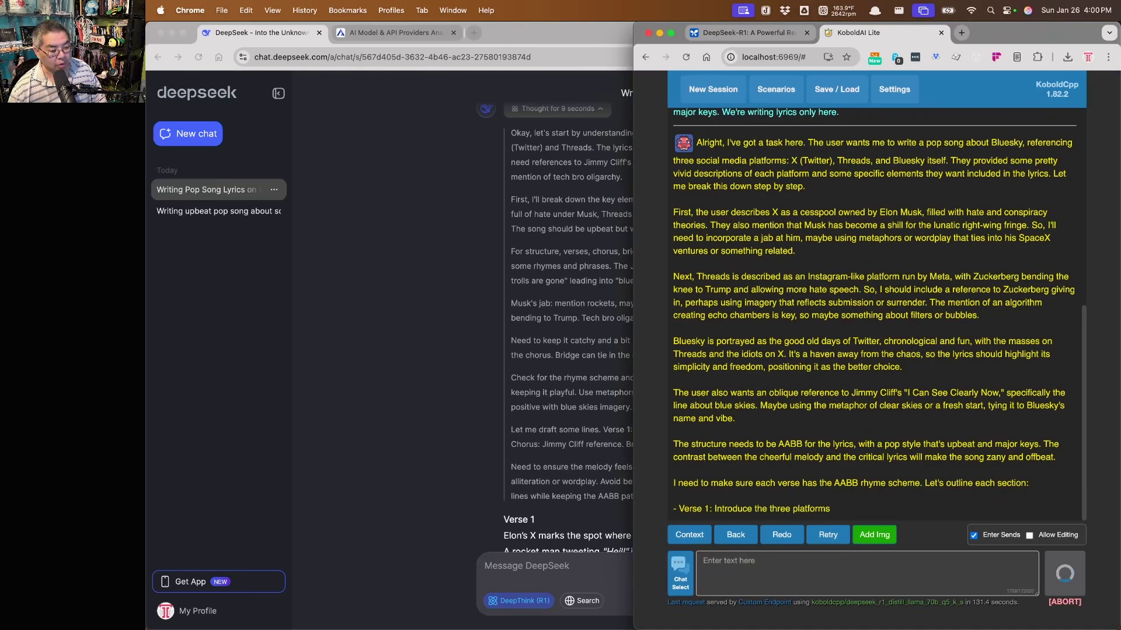
{"action": "key", "text": "super+Tab"}
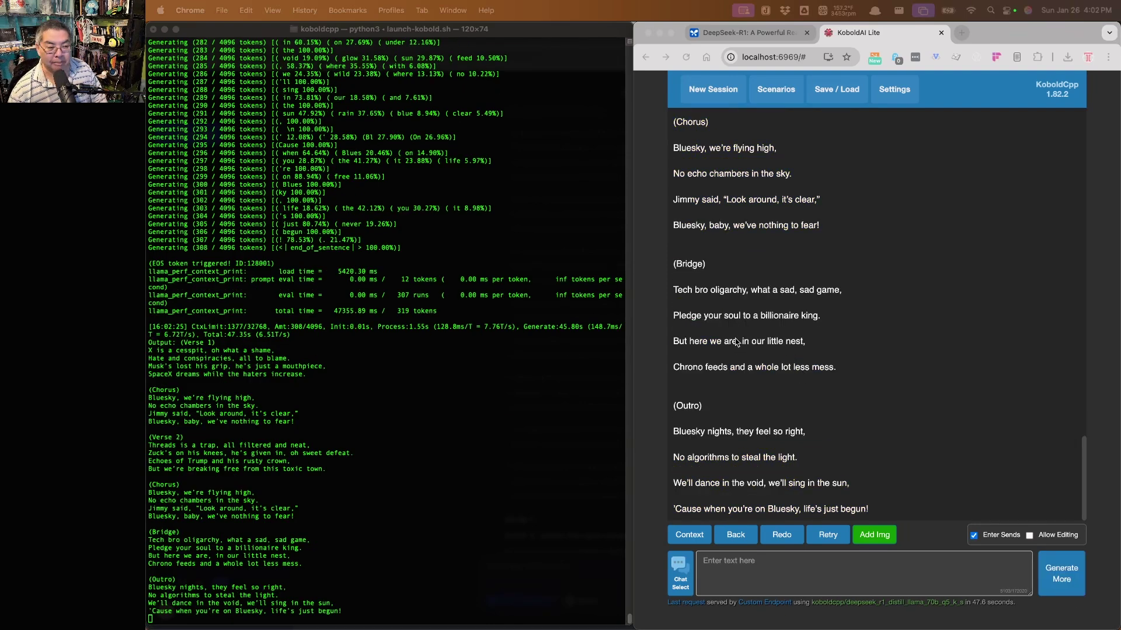
{"action": "left_click", "coordinate": [754, 354]}
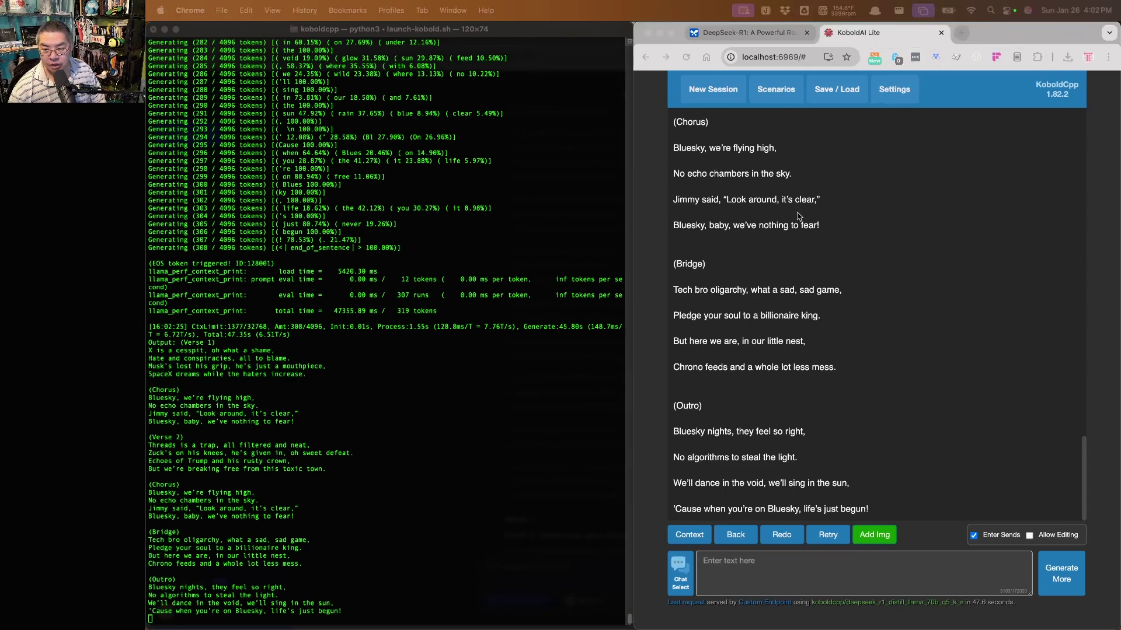
{"action": "key", "text": "super+Tab"}
{"action": "scroll", "coordinate": [697, 304], "scroll_direction": "down", "scroll_amount": 10}
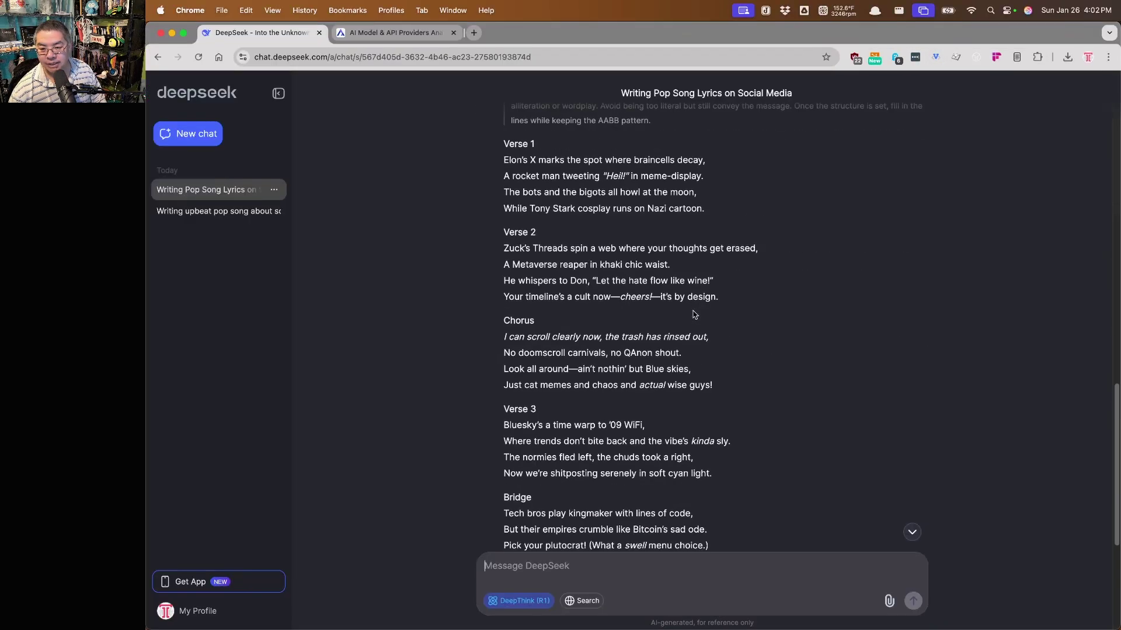
{"action": "scroll", "coordinate": [695, 312], "scroll_direction": "down", "scroll_amount": 3}
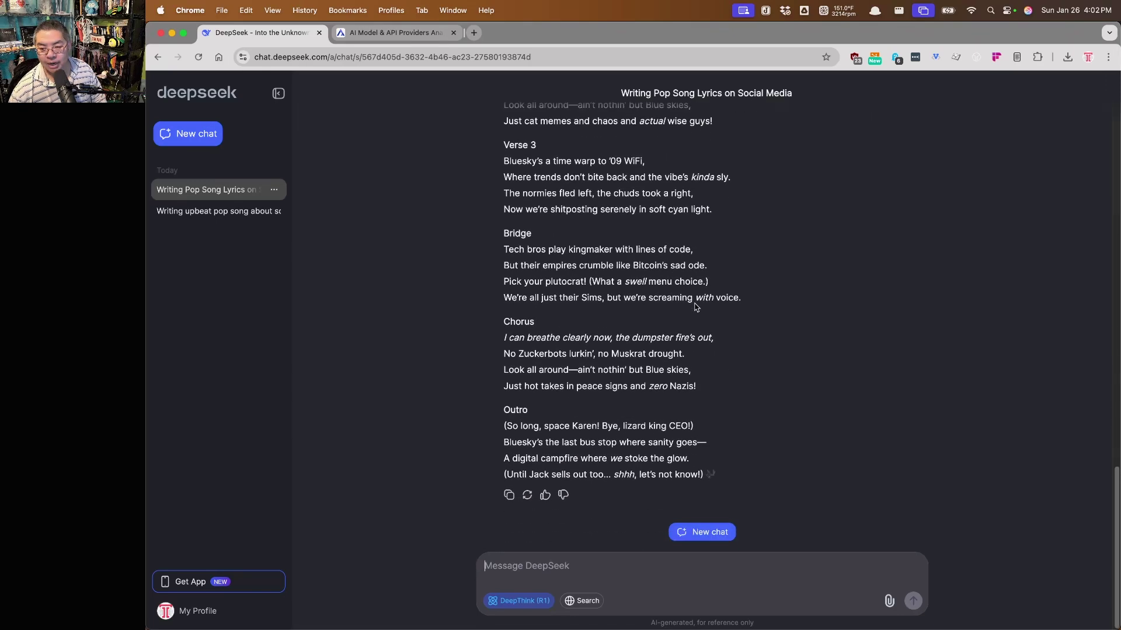
{"action": "scroll", "coordinate": [696, 303], "scroll_direction": "up", "scroll_amount": 5}
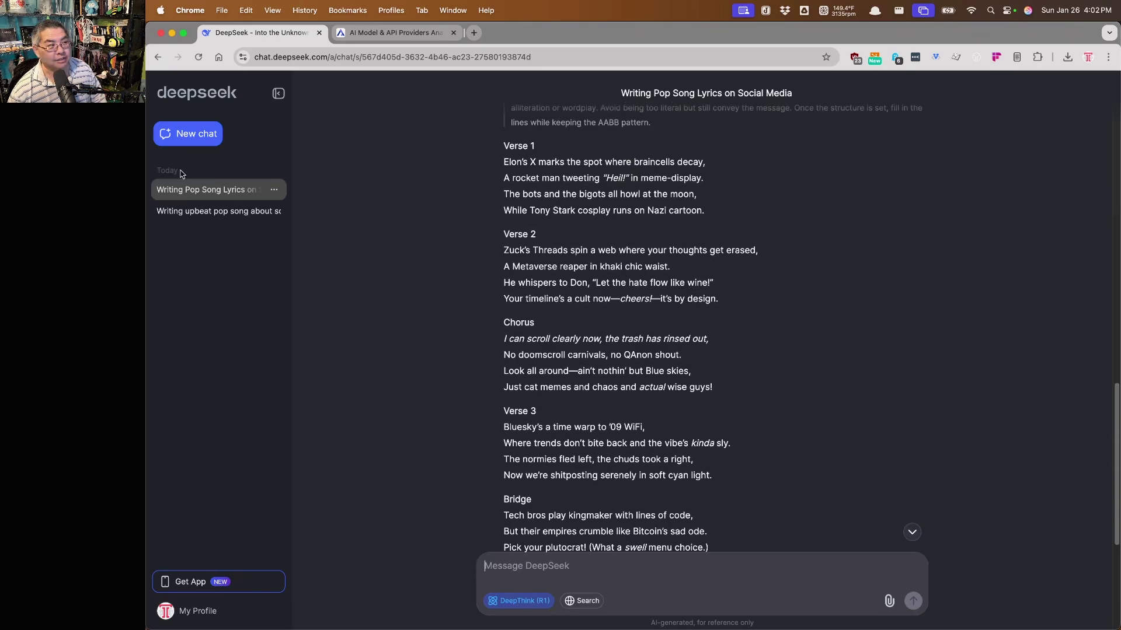